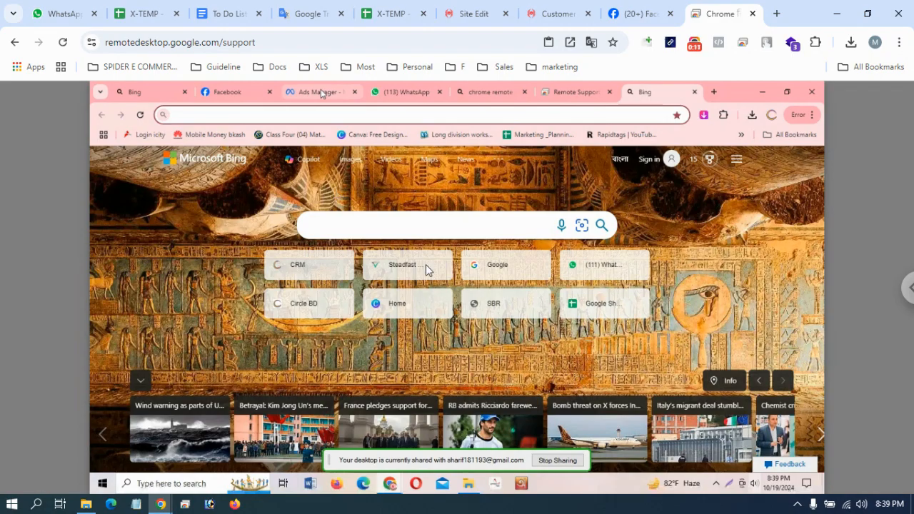
Open the business settings of the SSShelu business portfolio from the Ads Manager account list.
{"action": "left_click", "coordinate": [320, 93]}
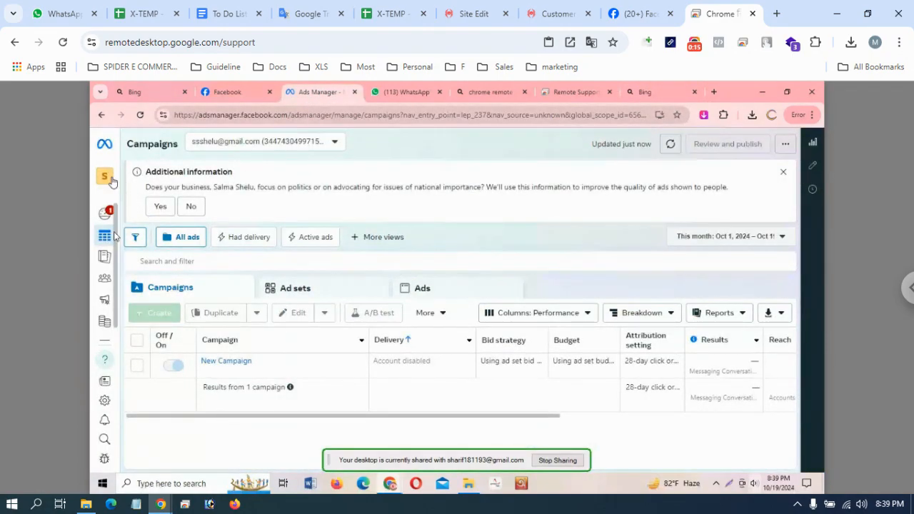
{"action": "mouse_move", "coordinate": [112, 181]}
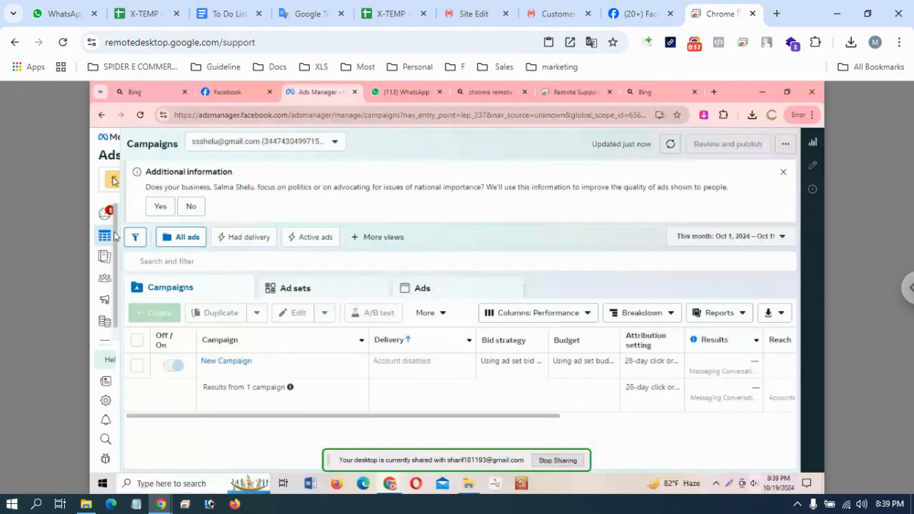
{"action": "left_click", "coordinate": [113, 180]}
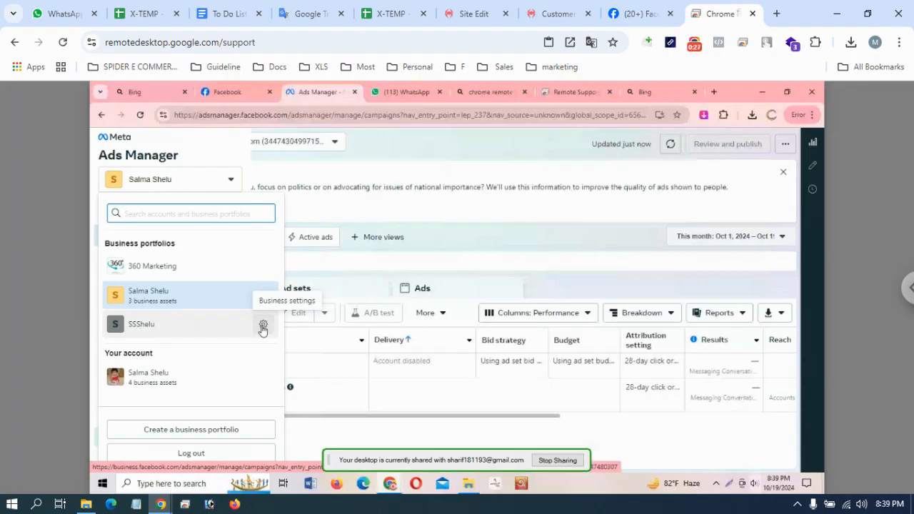
{"action": "left_click", "coordinate": [261, 294]}
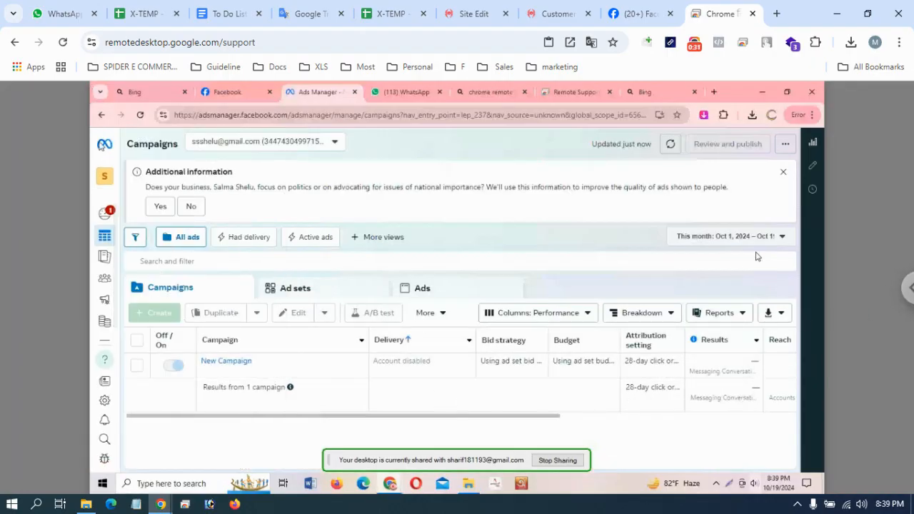
{"action": "mouse_move", "coordinate": [106, 253]}
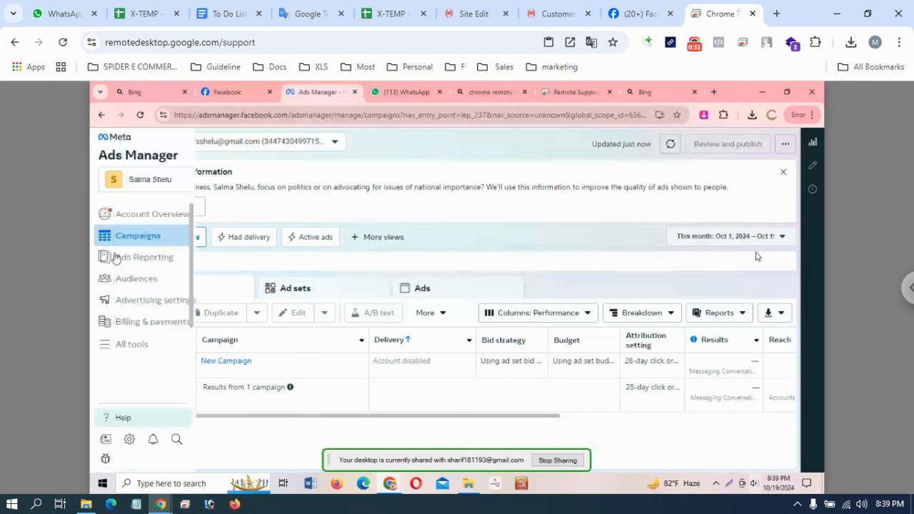
{"action": "mouse_move", "coordinate": [106, 277]}
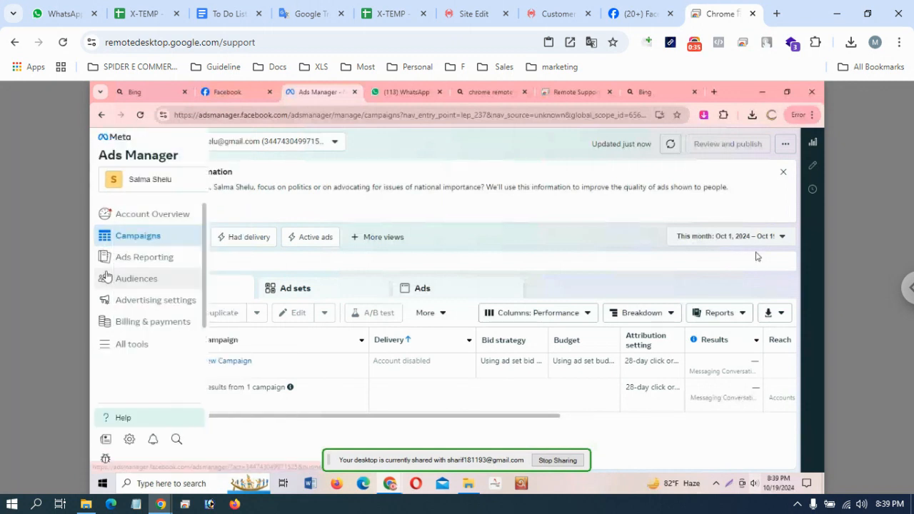
{"action": "left_click", "coordinate": [230, 184]}
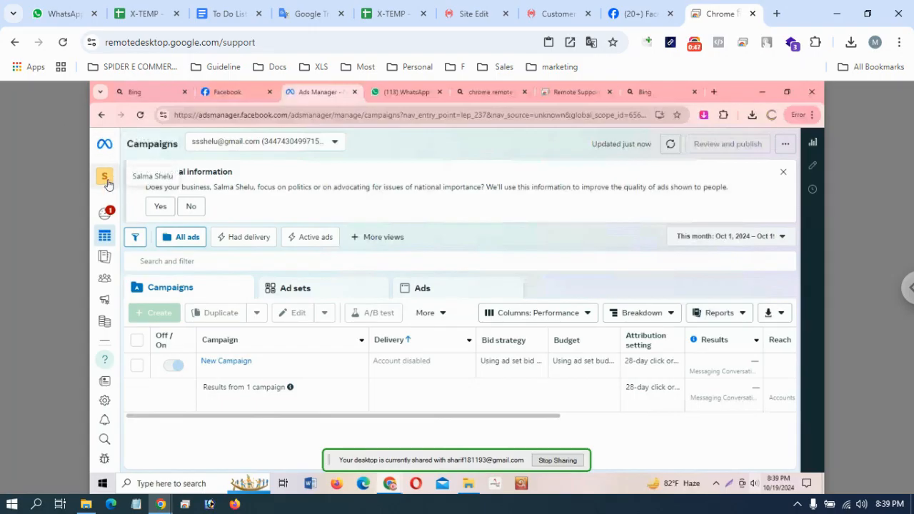
{"action": "left_click", "coordinate": [125, 181]}
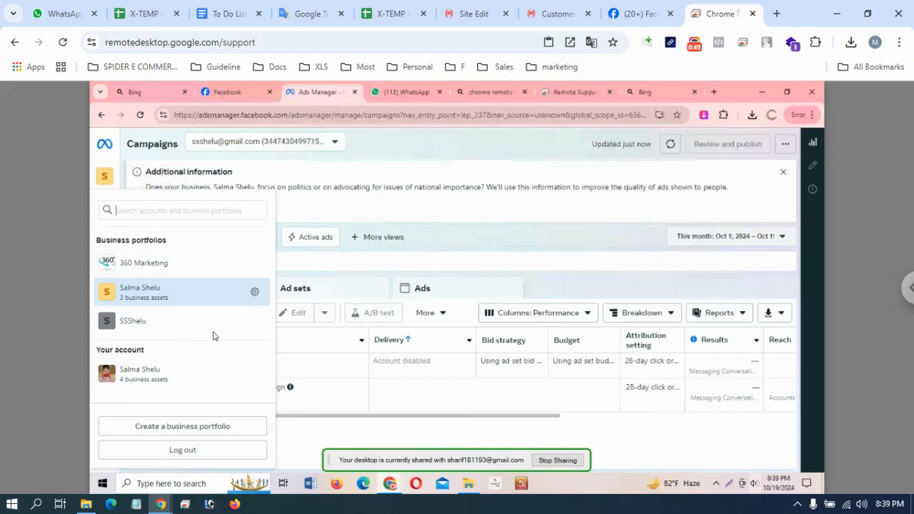
{"action": "left_click", "coordinate": [253, 322]}
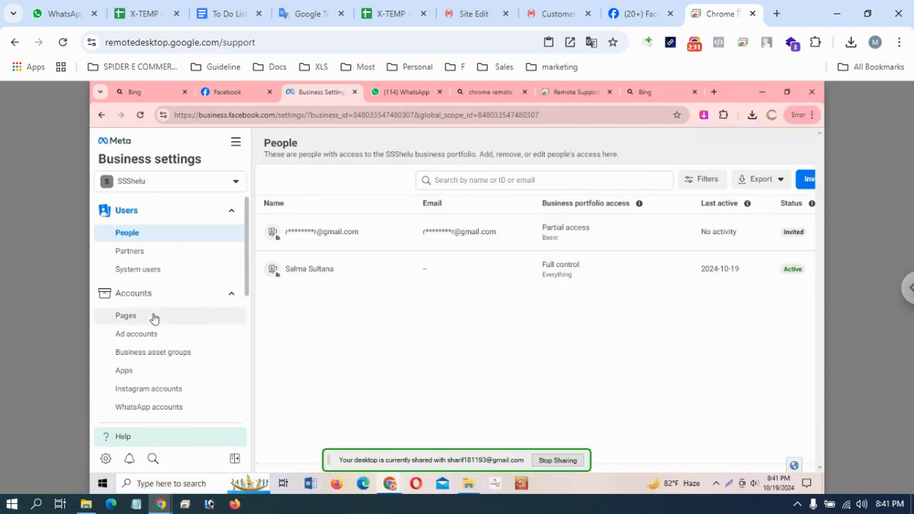
Check the portfolio's ad accounts and its datasets under the data sources.
{"action": "left_click", "coordinate": [157, 339]}
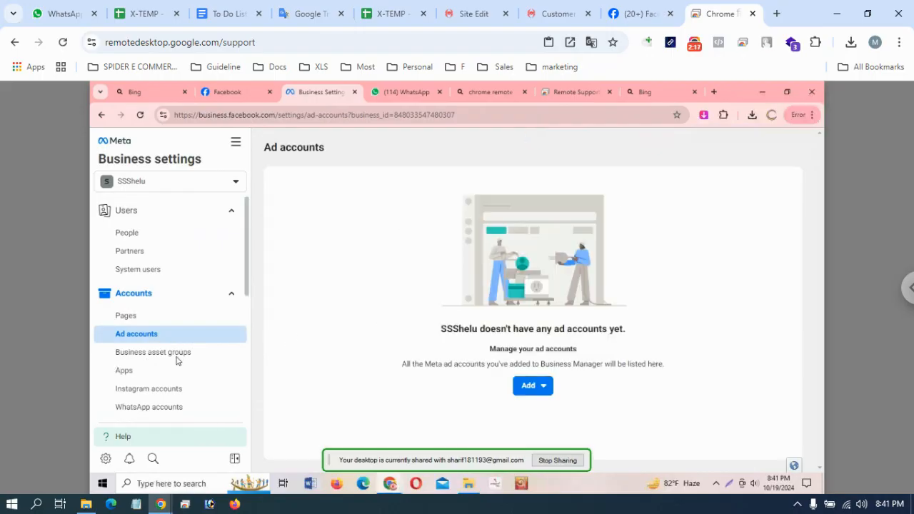
{"action": "scroll", "coordinate": [176, 359], "scroll_direction": "down", "scroll_amount": 1}
{"action": "scroll", "coordinate": [172, 361], "scroll_direction": "down", "scroll_amount": 3}
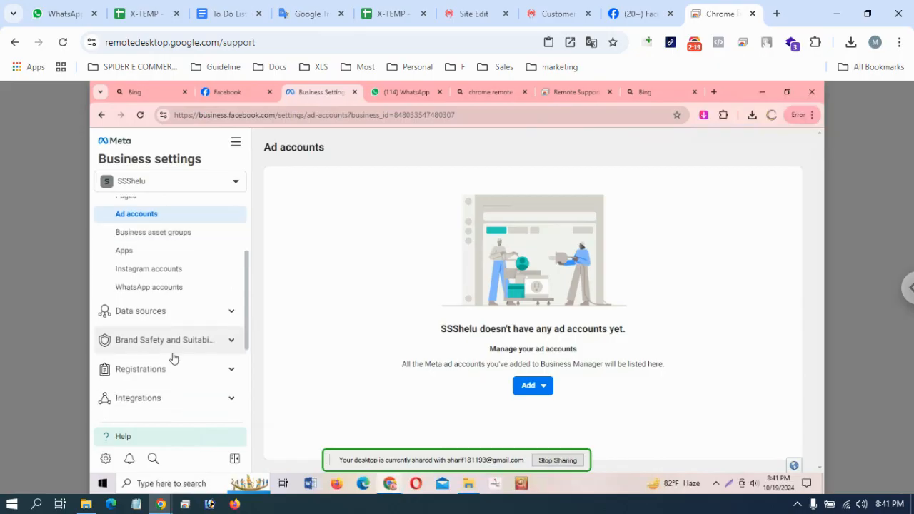
{"action": "scroll", "coordinate": [195, 332], "scroll_direction": "down", "scroll_amount": 1}
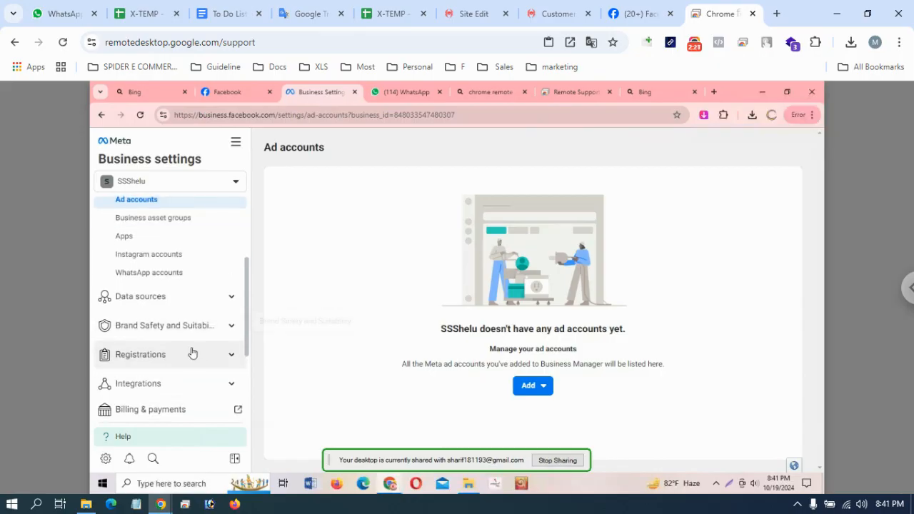
{"action": "scroll", "coordinate": [174, 351], "scroll_direction": "down", "scroll_amount": 2}
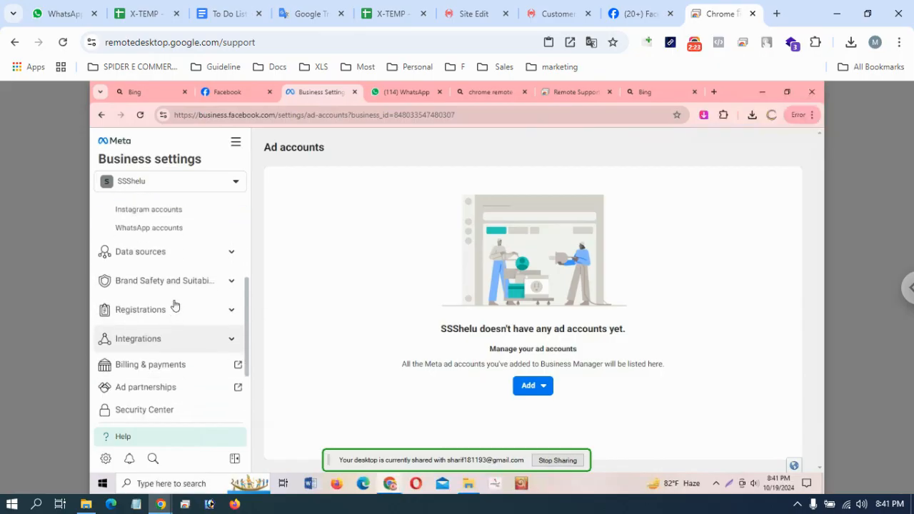
{"action": "scroll", "coordinate": [175, 302], "scroll_direction": "up", "scroll_amount": 1}
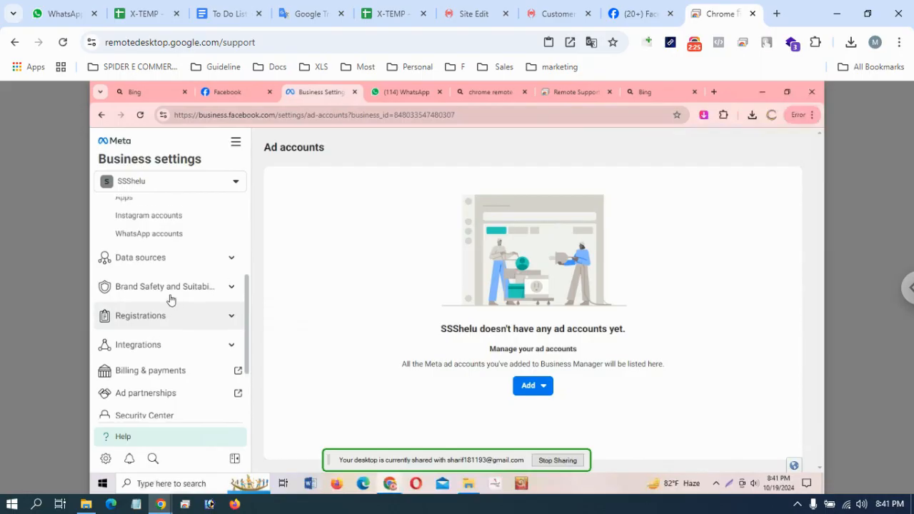
{"action": "scroll", "coordinate": [171, 300], "scroll_direction": "up", "scroll_amount": 2}
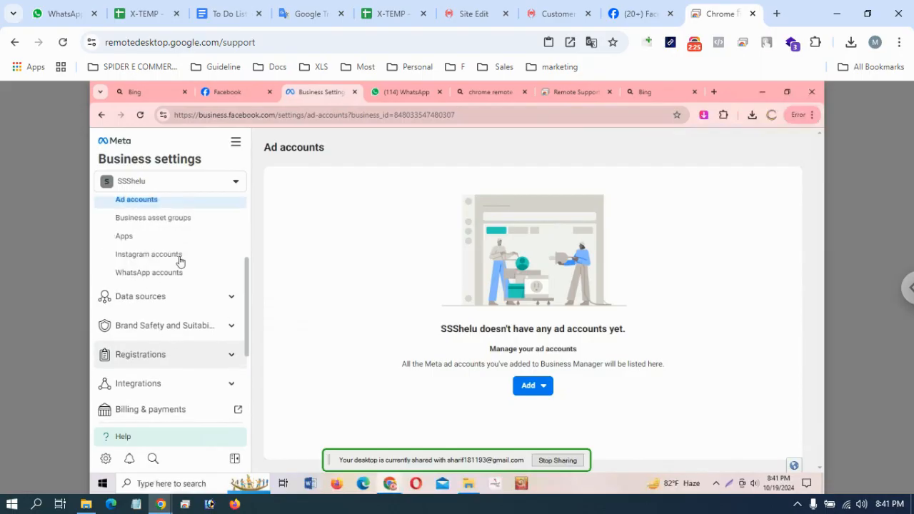
{"action": "left_click", "coordinate": [229, 300]}
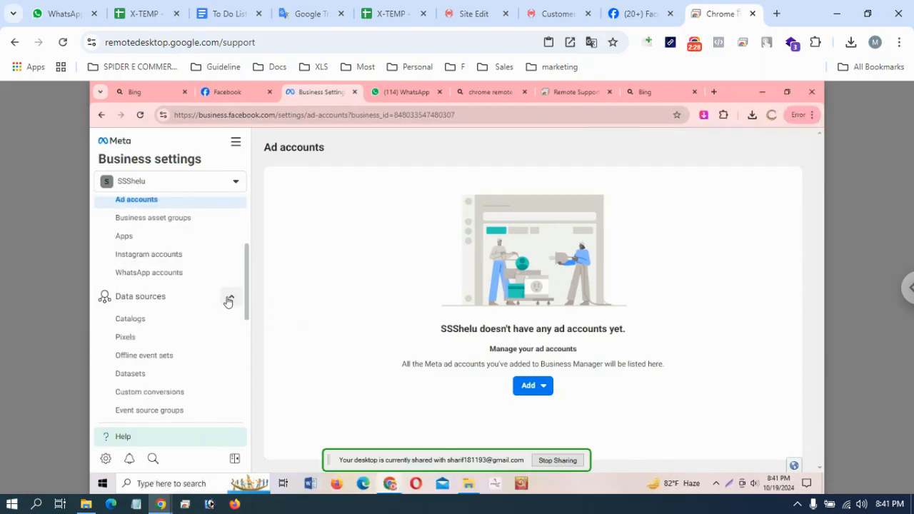
{"action": "left_click", "coordinate": [147, 377]}
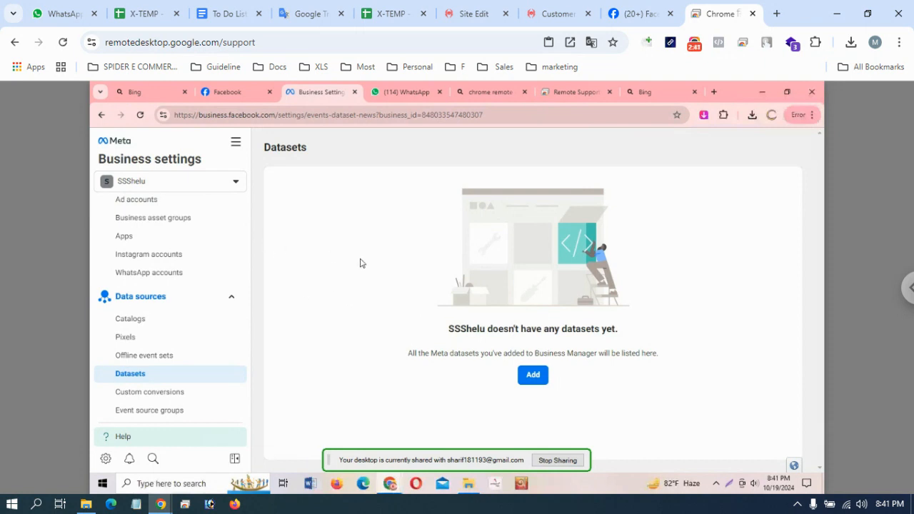
Open the portfolio's People list and start a new people invitation.
{"action": "scroll", "coordinate": [168, 240], "scroll_direction": "up", "scroll_amount": 2}
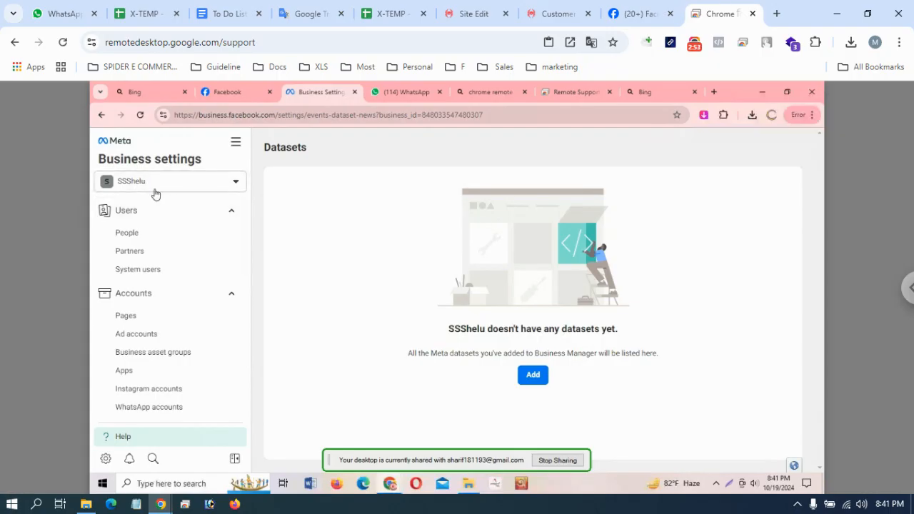
{"action": "left_click", "coordinate": [146, 235]}
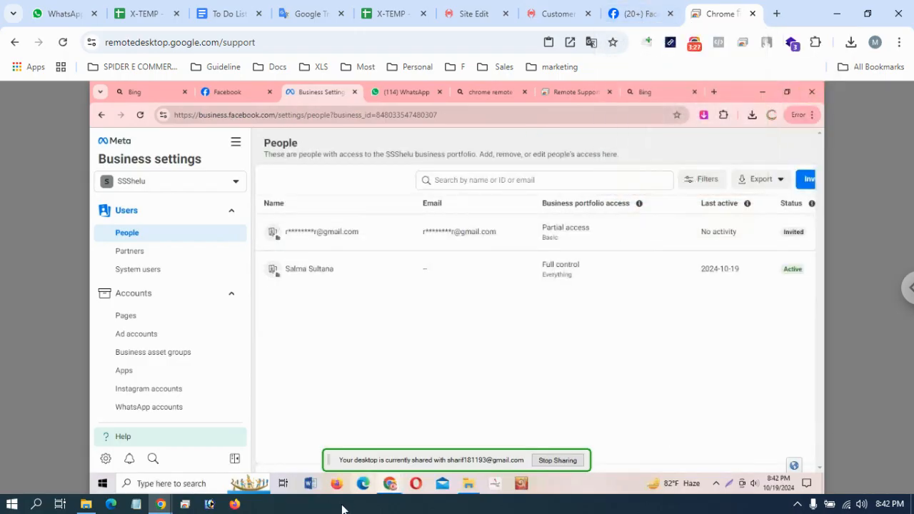
{"action": "left_click", "coordinate": [807, 180]}
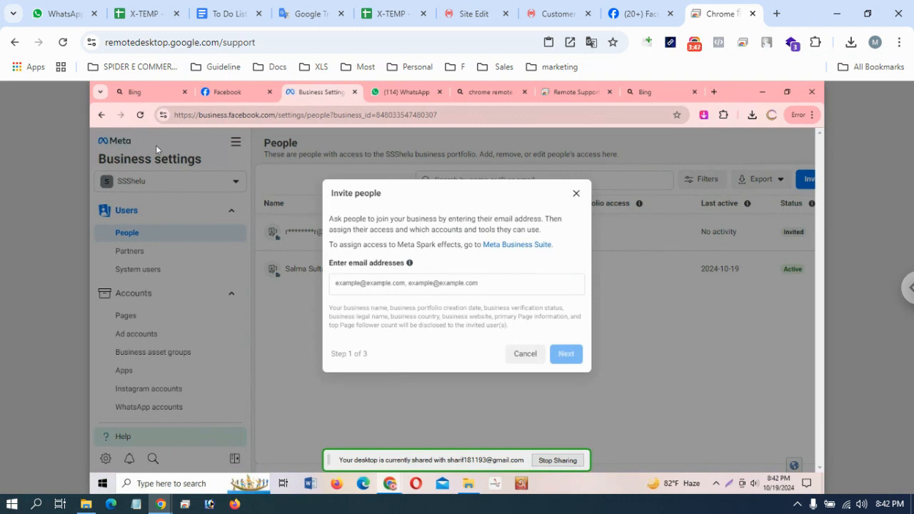
Switch to WhatsApp, look up a contact's chat by name, and clear the chat search.
{"action": "left_click", "coordinate": [69, 15]}
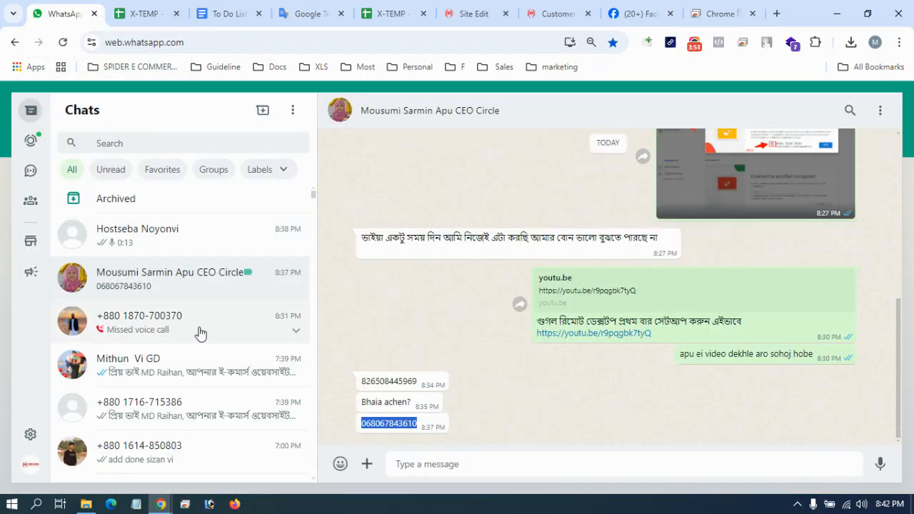
{"action": "left_click", "coordinate": [121, 142]}
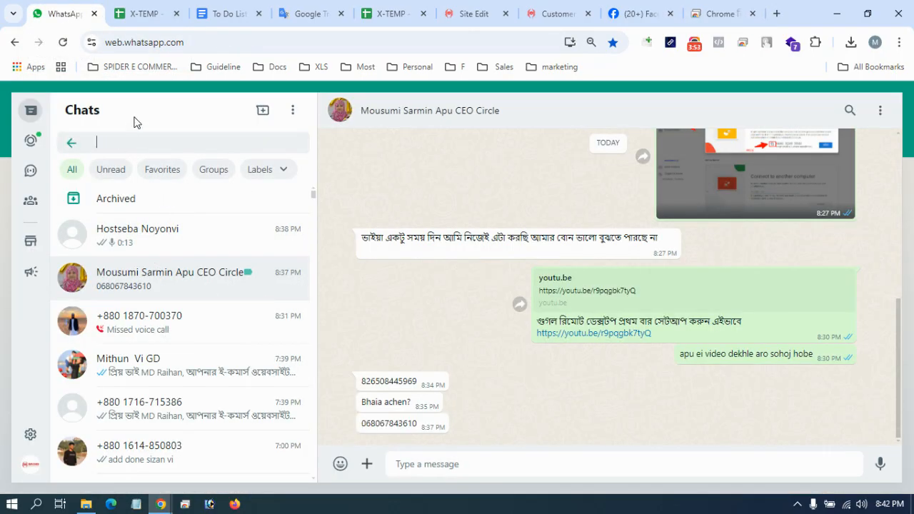
{"action": "type", "text": "sh"}
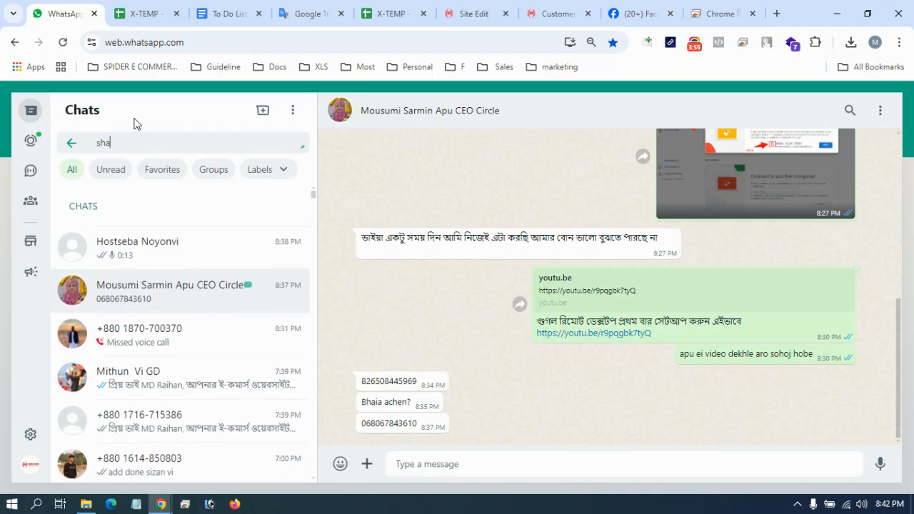
{"action": "type", "text": "ori"}
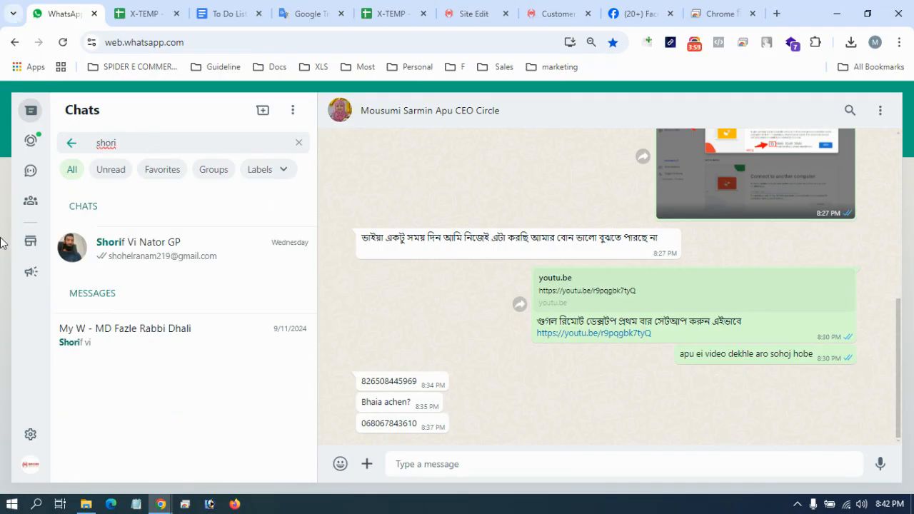
{"action": "left_click", "coordinate": [135, 243]}
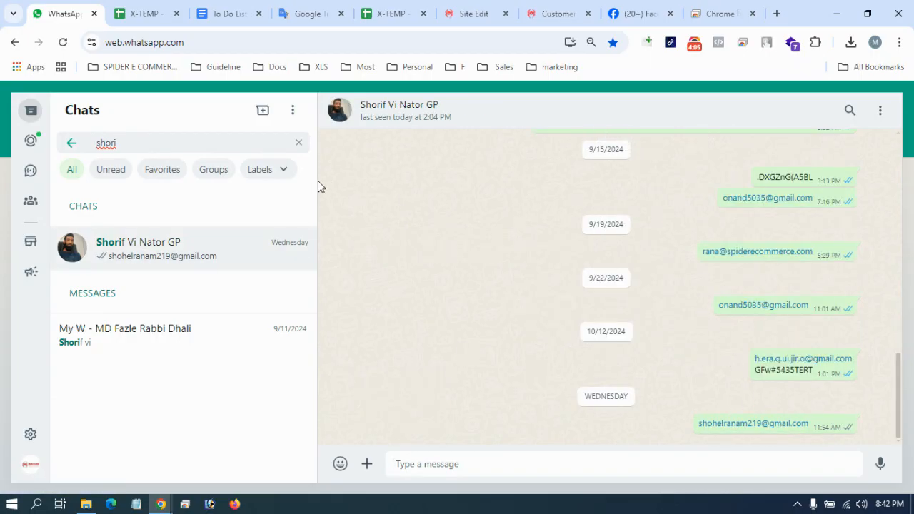
{"action": "left_click", "coordinate": [298, 142]}
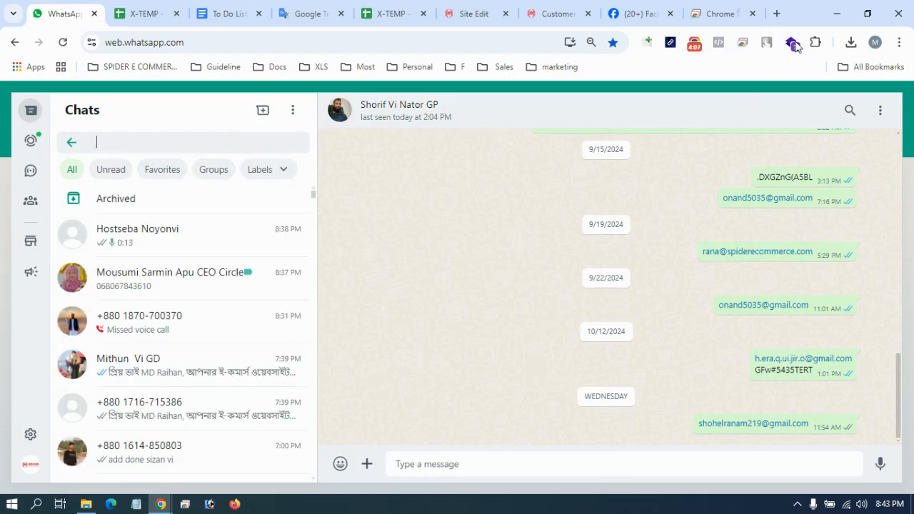
Open Chrome from the desktop with the first saved profile and maximize its window.
{"action": "left_click", "coordinate": [777, 14]}
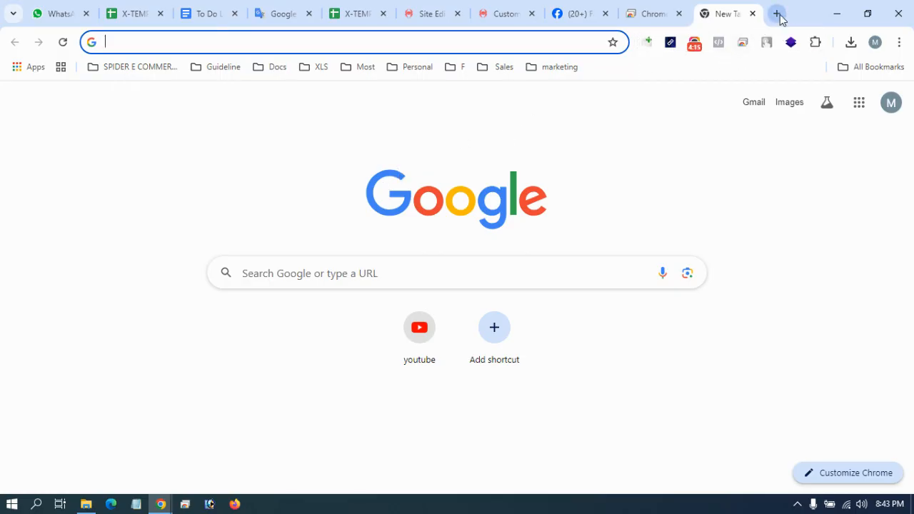
{"action": "left_click", "coordinate": [836, 13]}
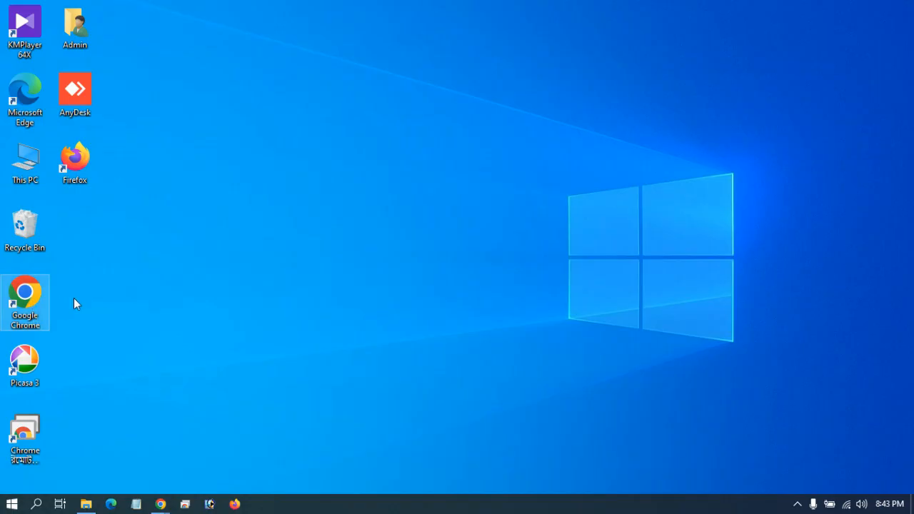
{"action": "double_click", "coordinate": [30, 295]}
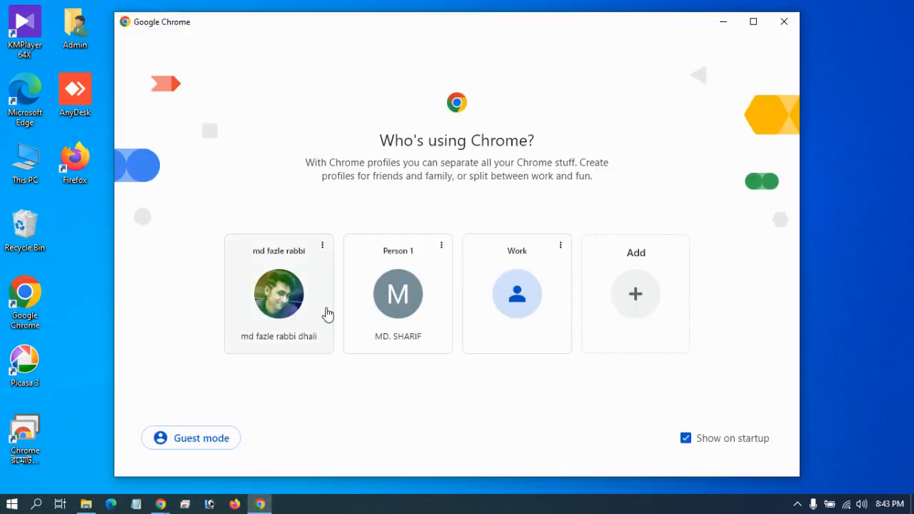
{"action": "left_click", "coordinate": [298, 278]}
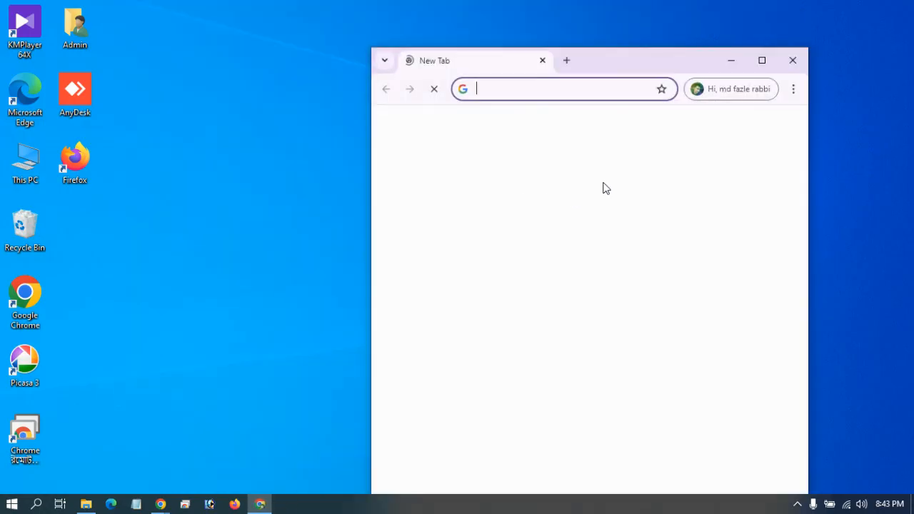
{"action": "left_click", "coordinate": [762, 61]}
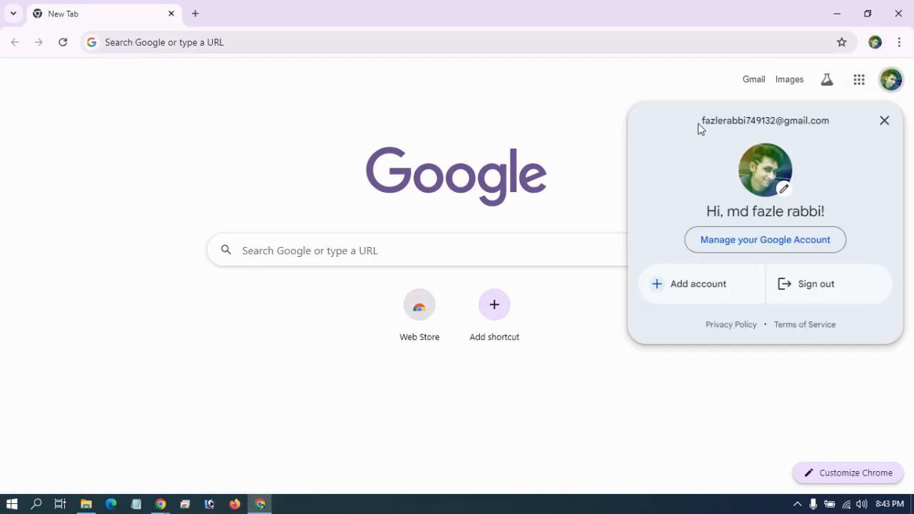
Copy the profile's Google account e-mail address and close that browser window.
{"action": "left_click_drag", "start_coordinate": [701, 121], "coordinate": [806, 120]}
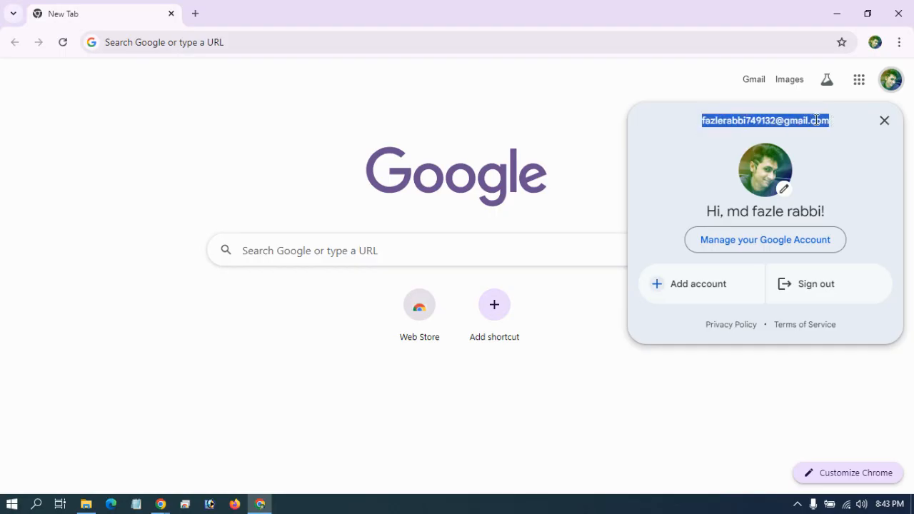
{"action": "right_click", "coordinate": [816, 120]}
{"action": "left_click", "coordinate": [606, 137]}
{"action": "left_click", "coordinate": [883, 120]}
{"action": "left_click", "coordinate": [899, 14]}
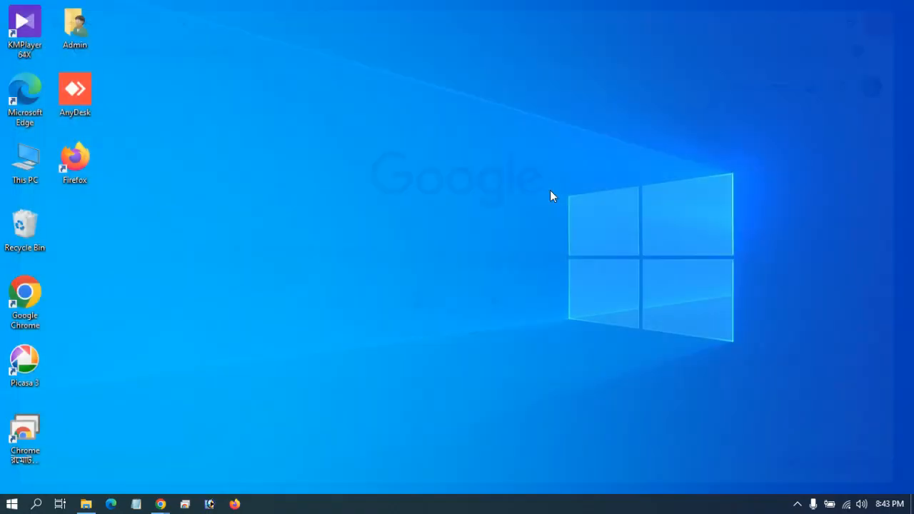
Return to the Chrome Remote Desktop session and paste the copied e-mail address into the invitation's email addresses field.
{"action": "mouse_move", "coordinate": [164, 507]}
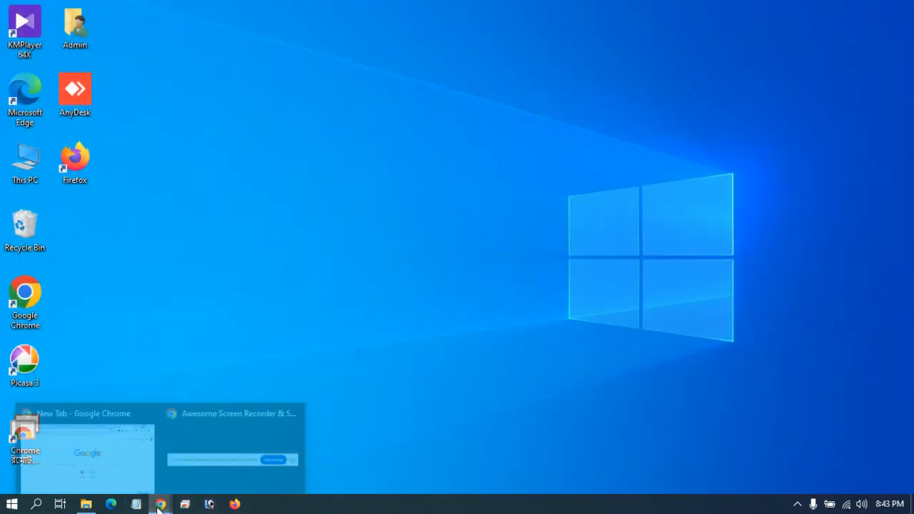
{"action": "left_click", "coordinate": [140, 468]}
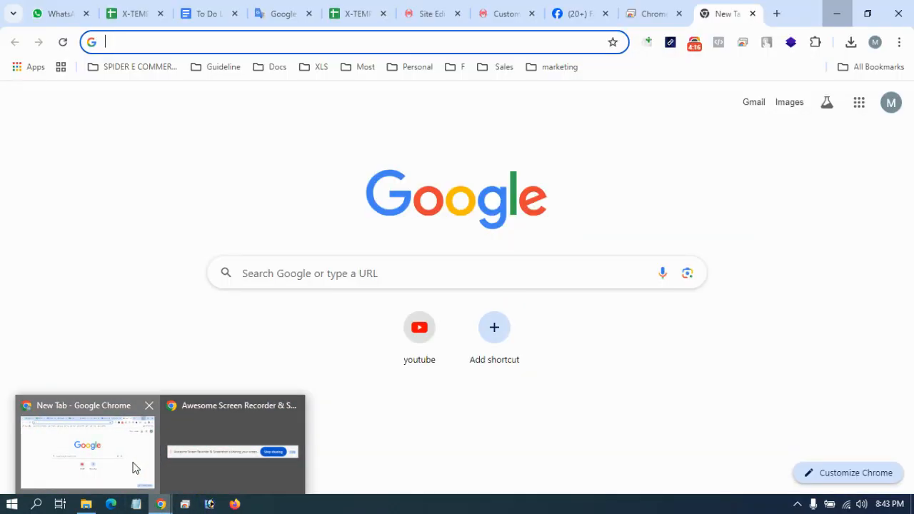
{"action": "left_click", "coordinate": [658, 16]}
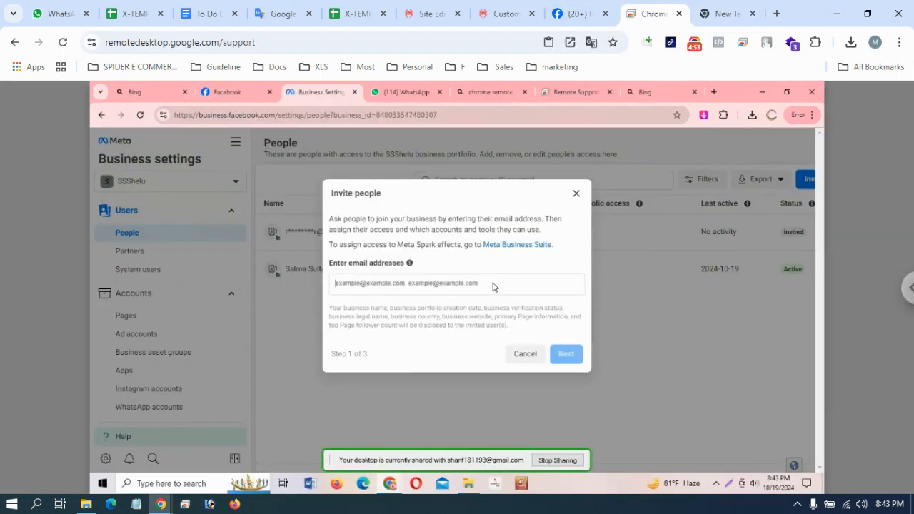
{"action": "right_click", "coordinate": [354, 284]}
{"action": "left_click", "coordinate": [372, 186]}
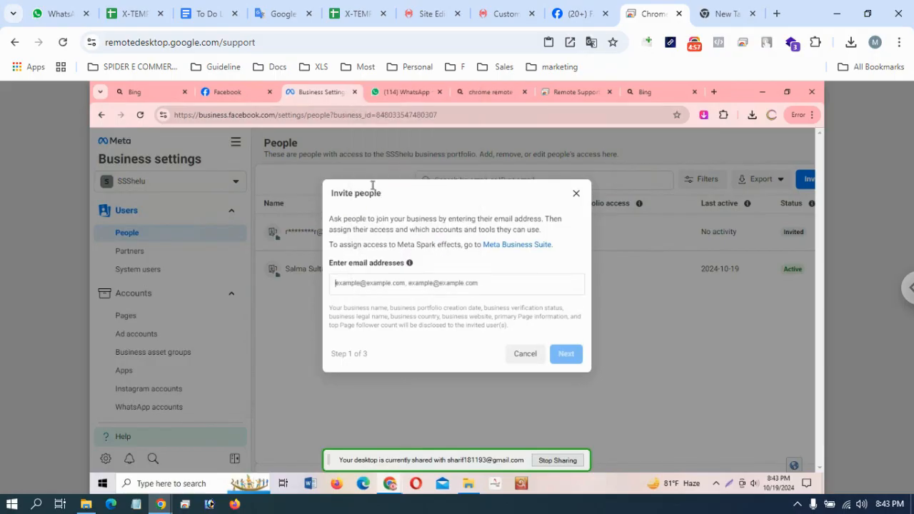